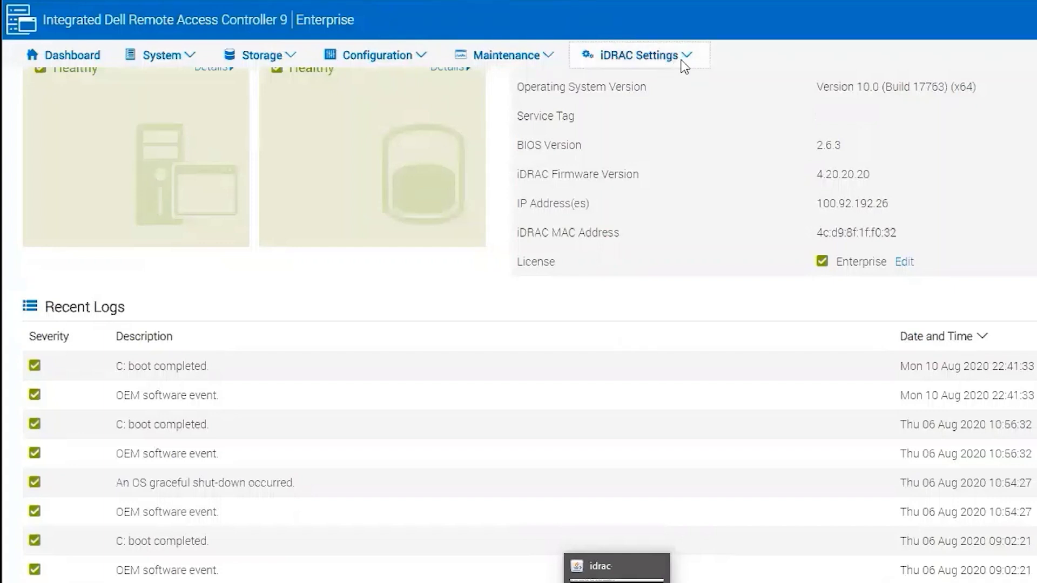
- Enter sysman.com as the Static DNS Domain Name under Connectivity > Network > Common Settings and apply it
click(686, 59)
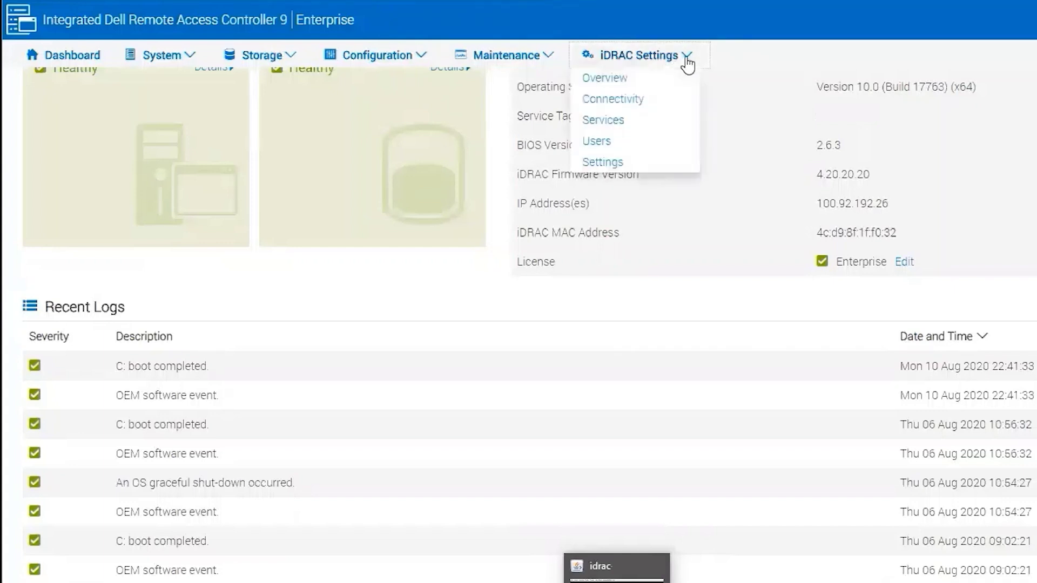
click(635, 99)
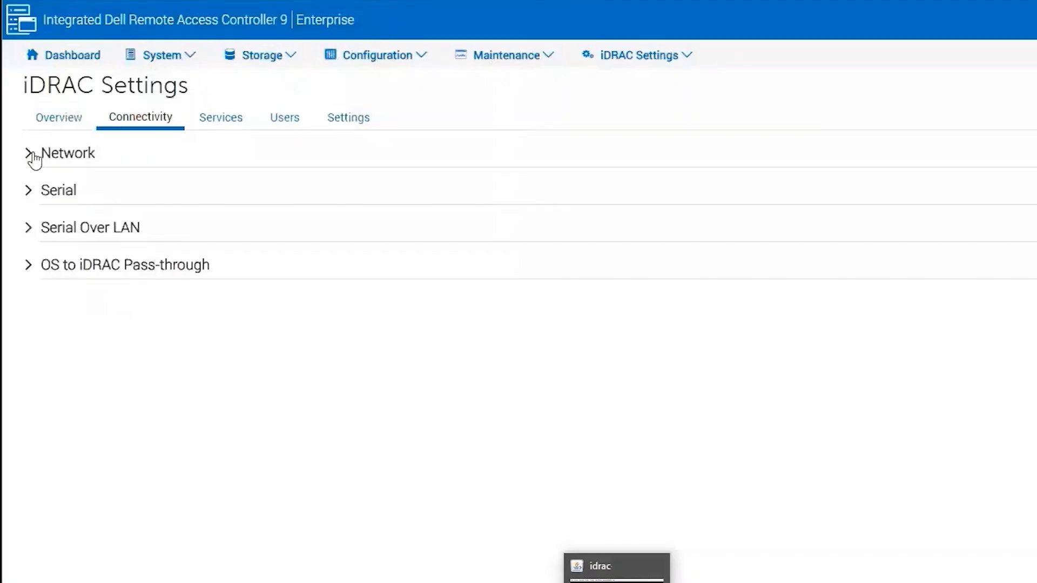
click(31, 157)
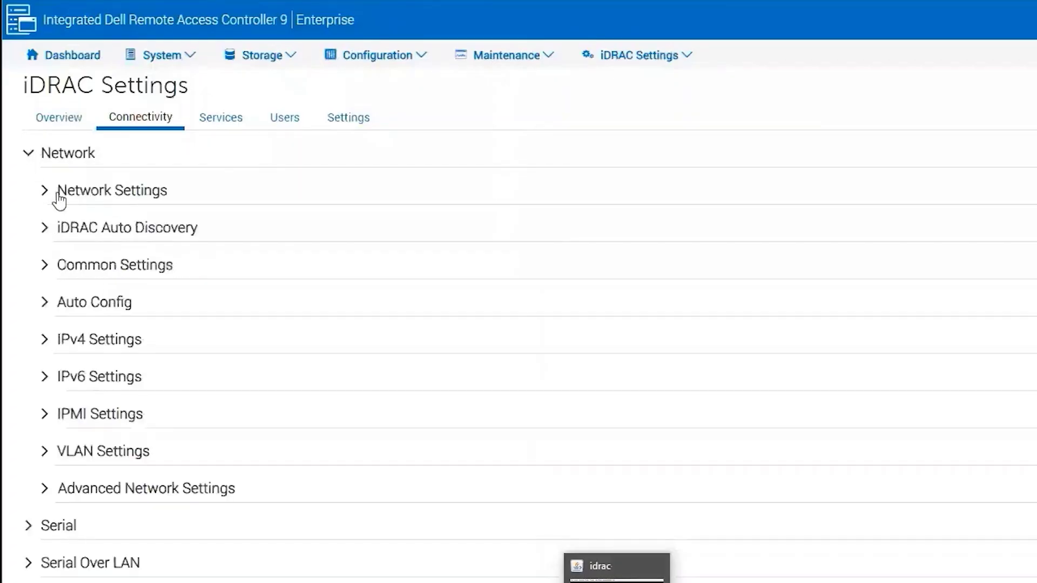
click(48, 273)
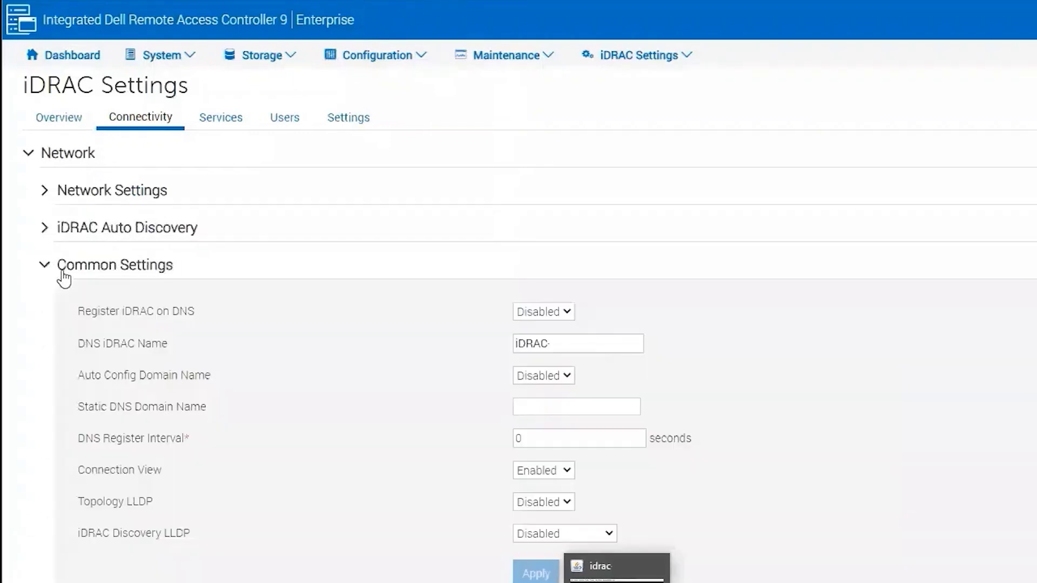
click(543, 411)
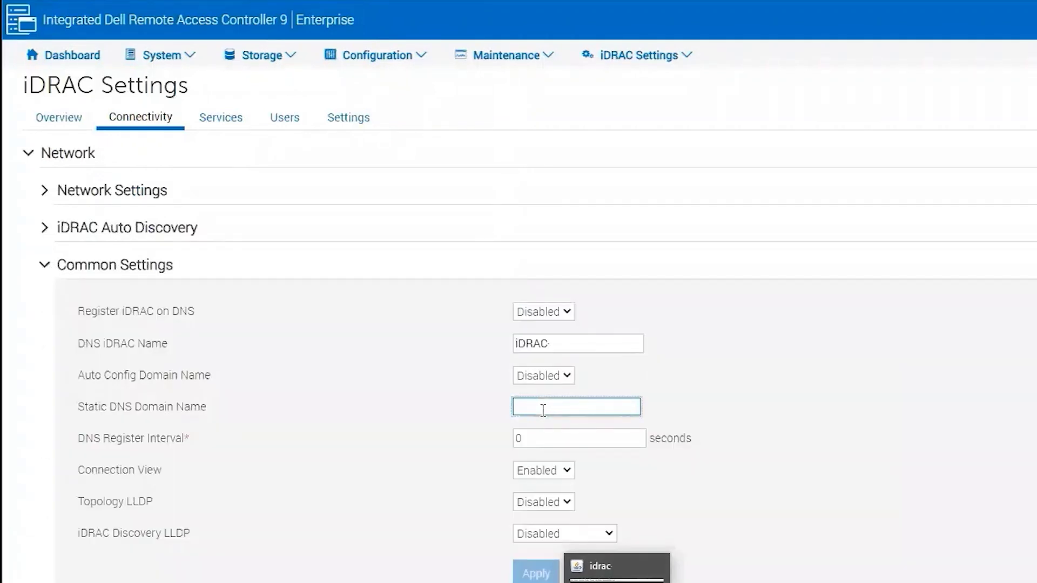
text(sysman.com)
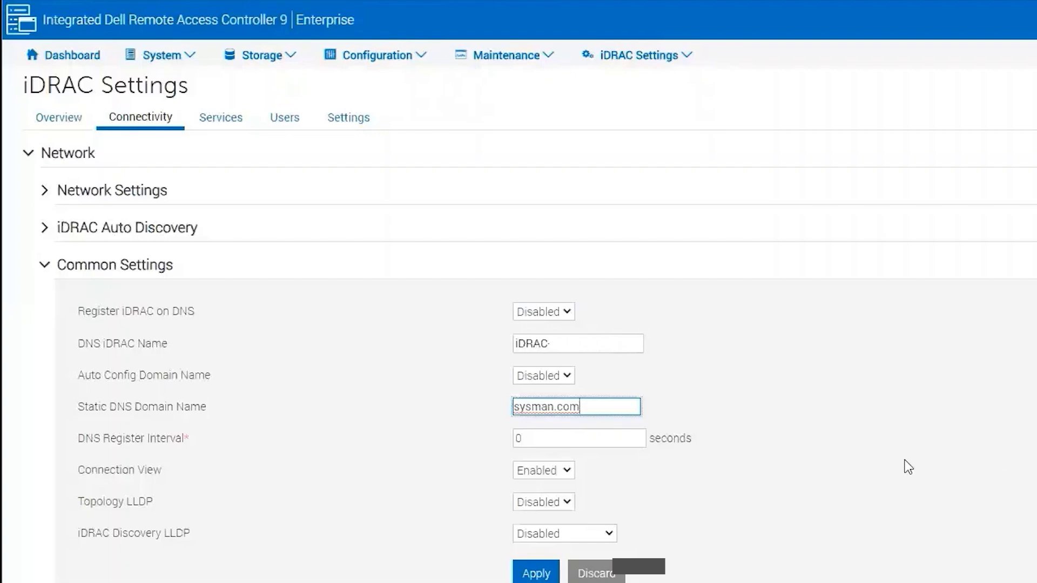
click(536, 573)
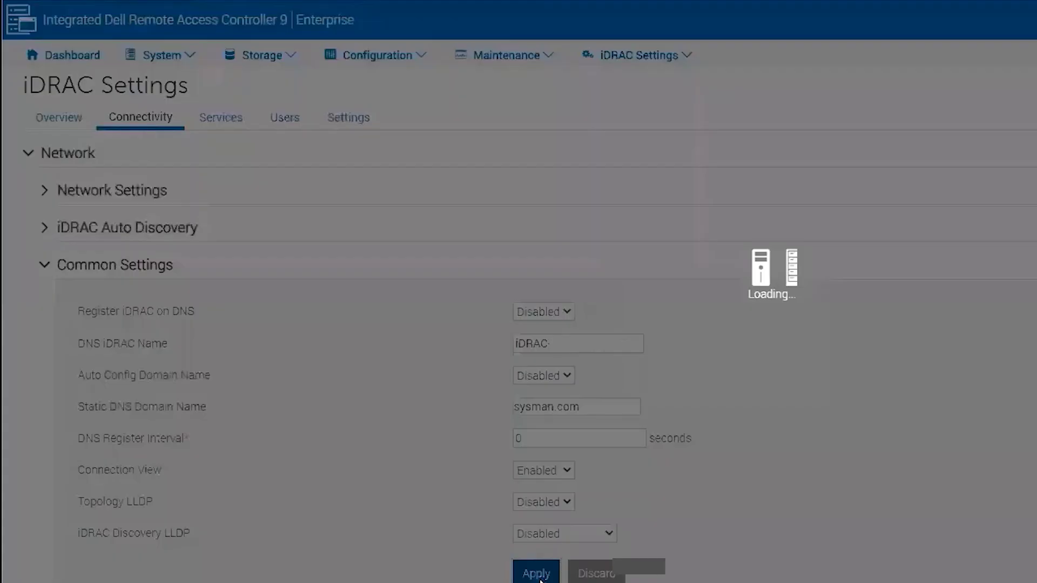
click(983, 117)
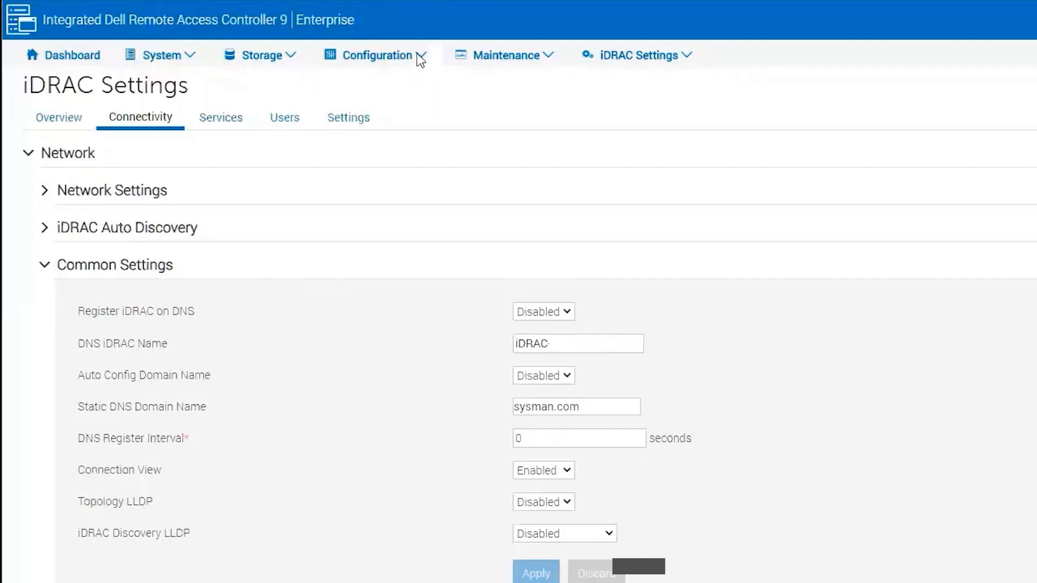
- Enable Email Alert 1 in SMTP (Email) Configuration with the destination e-mail address, and apply
mouse_move(419, 60)
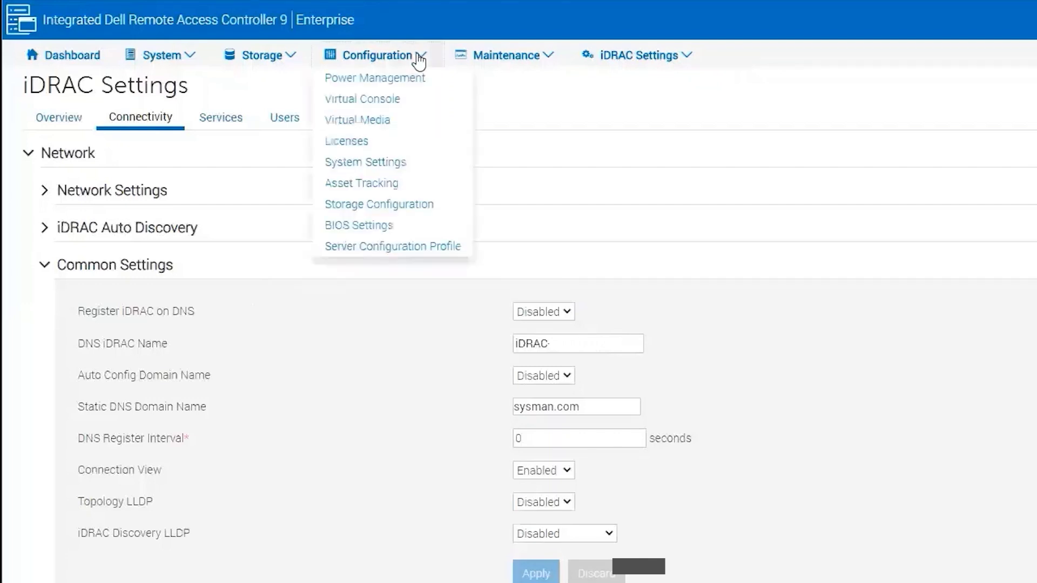
click(365, 162)
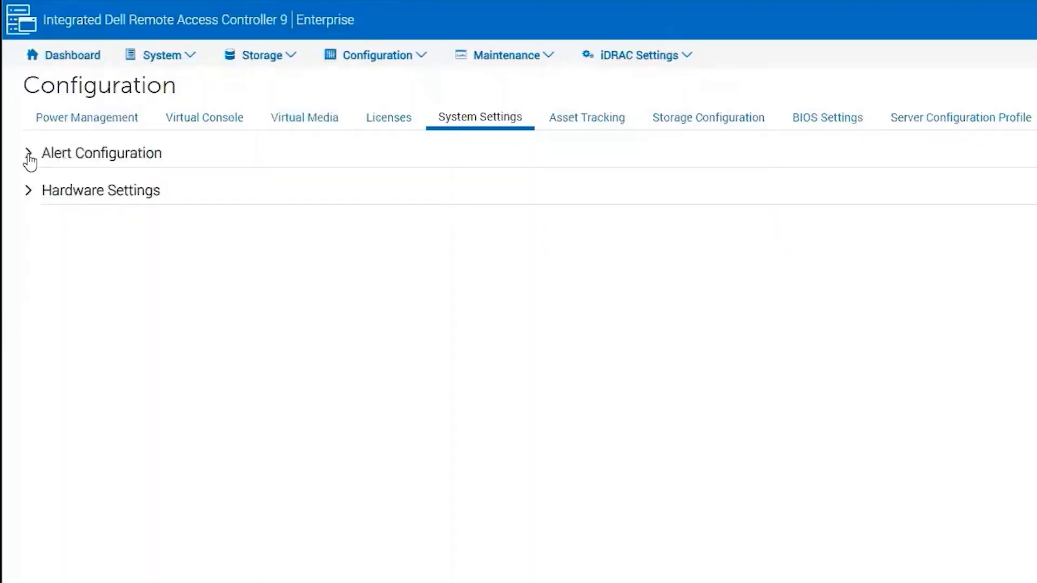
click(30, 156)
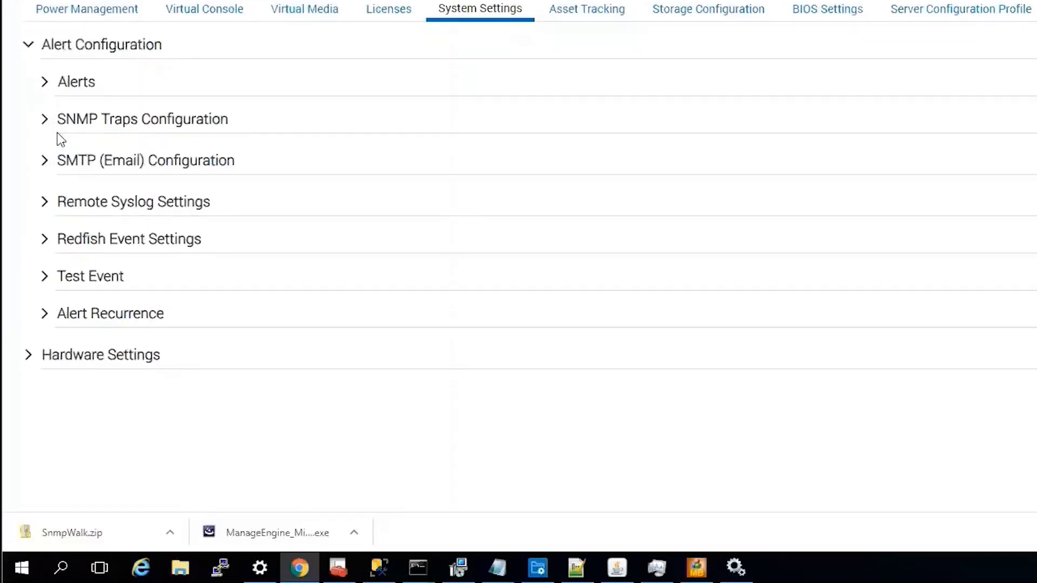
click(46, 161)
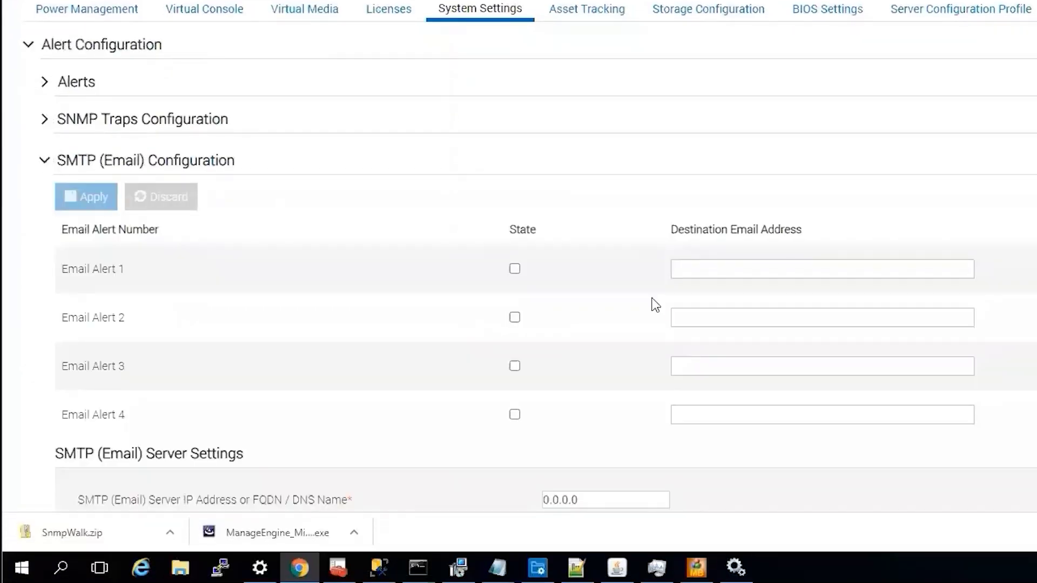
click(515, 268)
click(699, 273)
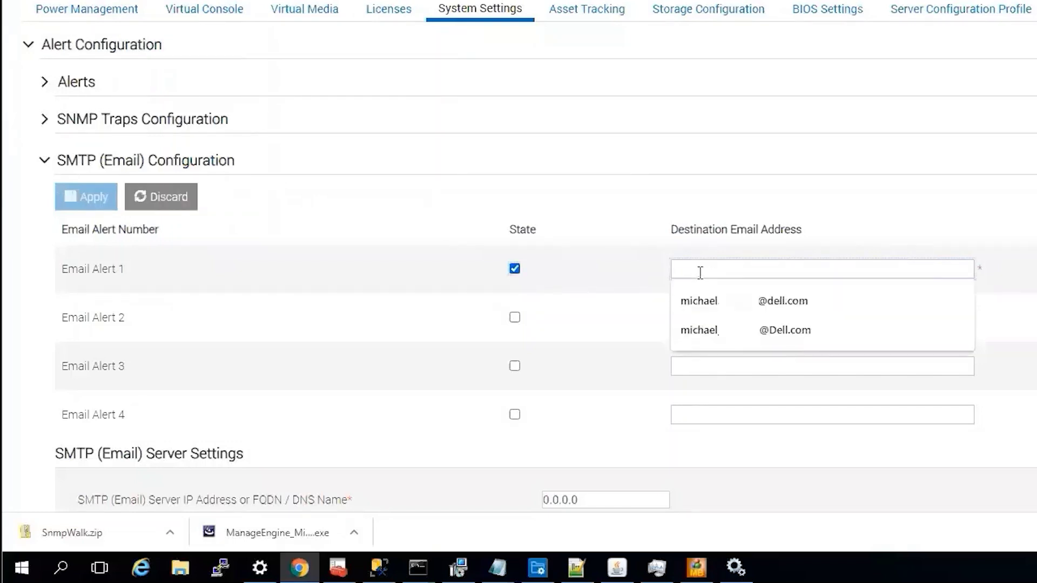
click(747, 305)
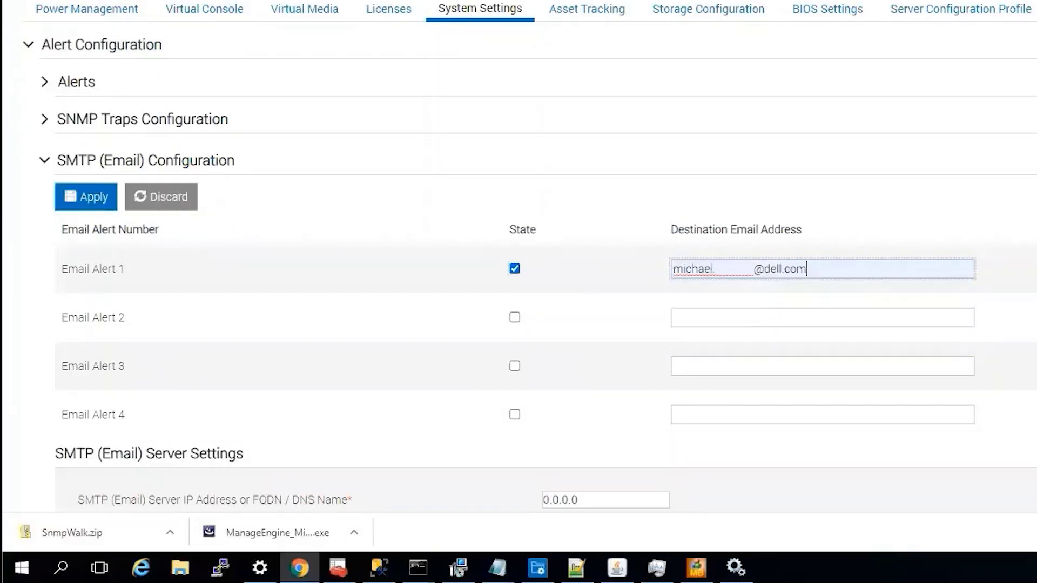
click(98, 197)
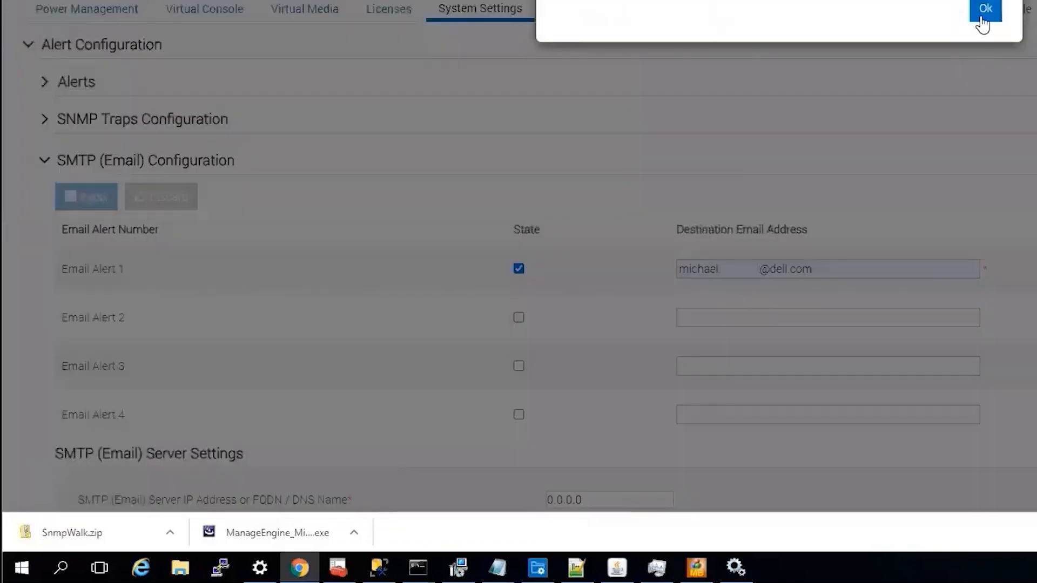
click(982, 22)
- Set the SMTP server IP address to 100.92.1.77 and apply it
scroll(650, 164, down, 2)
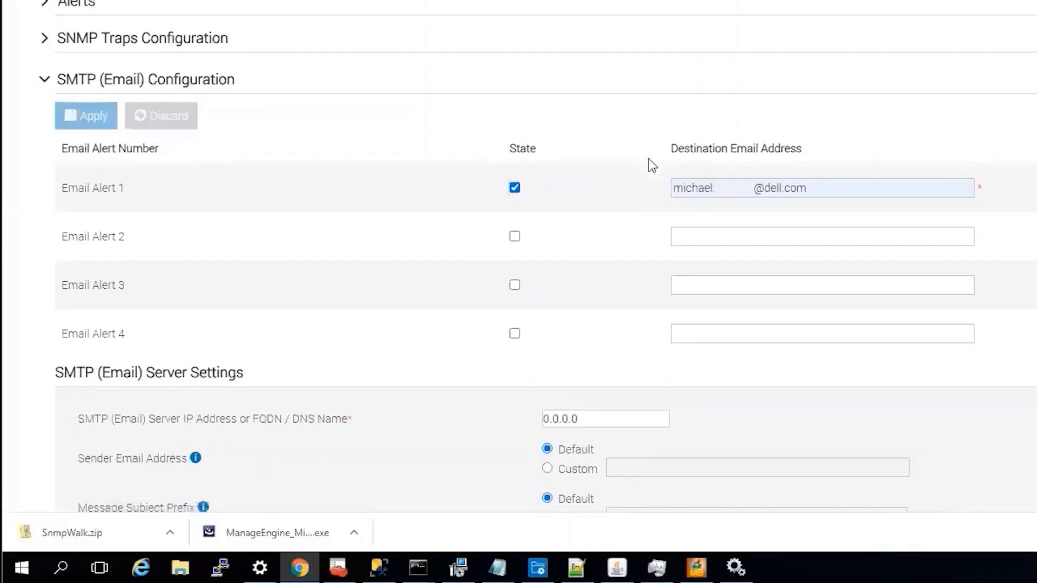
scroll(652, 165, down, 2)
drag(590, 335, 520, 332)
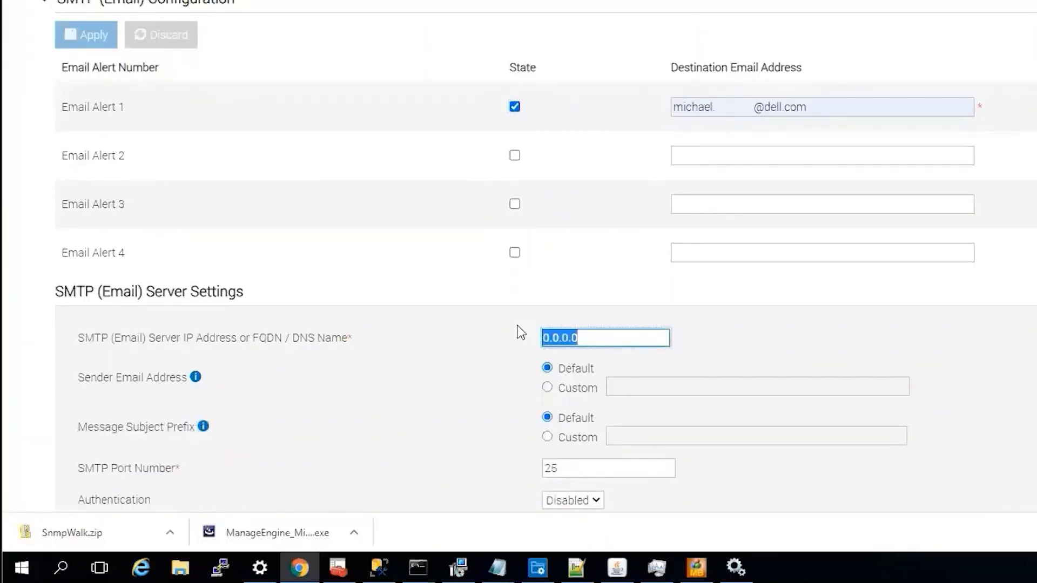
text(100.92.1.77)
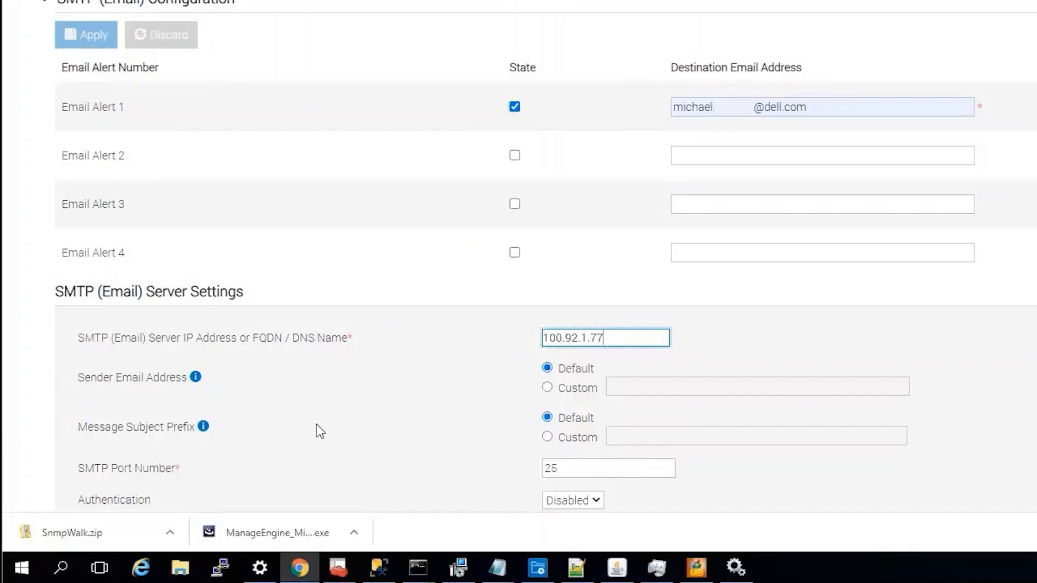
scroll(315, 430, down, 2)
scroll(324, 437, down, 3)
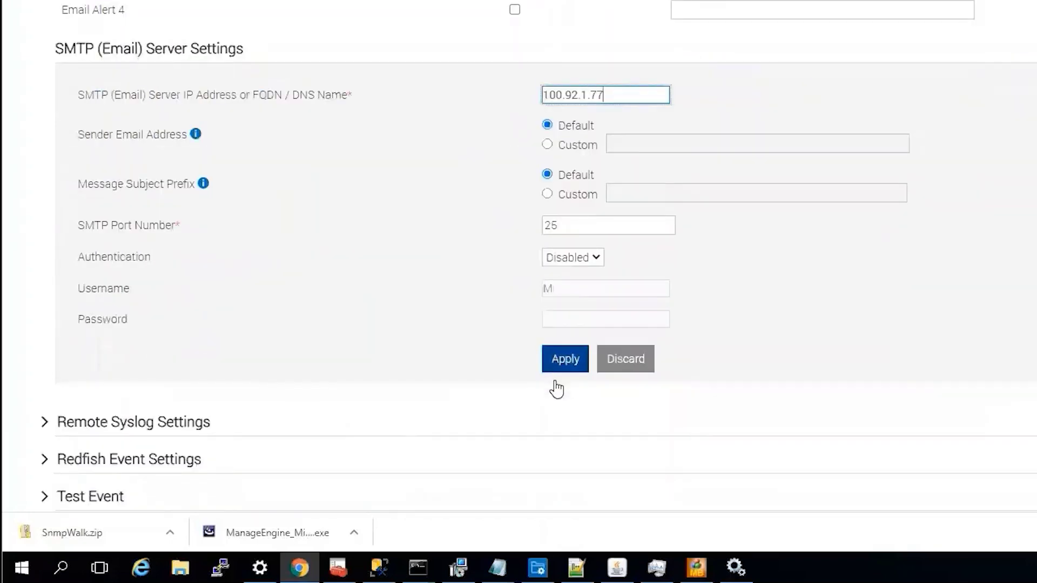
click(562, 364)
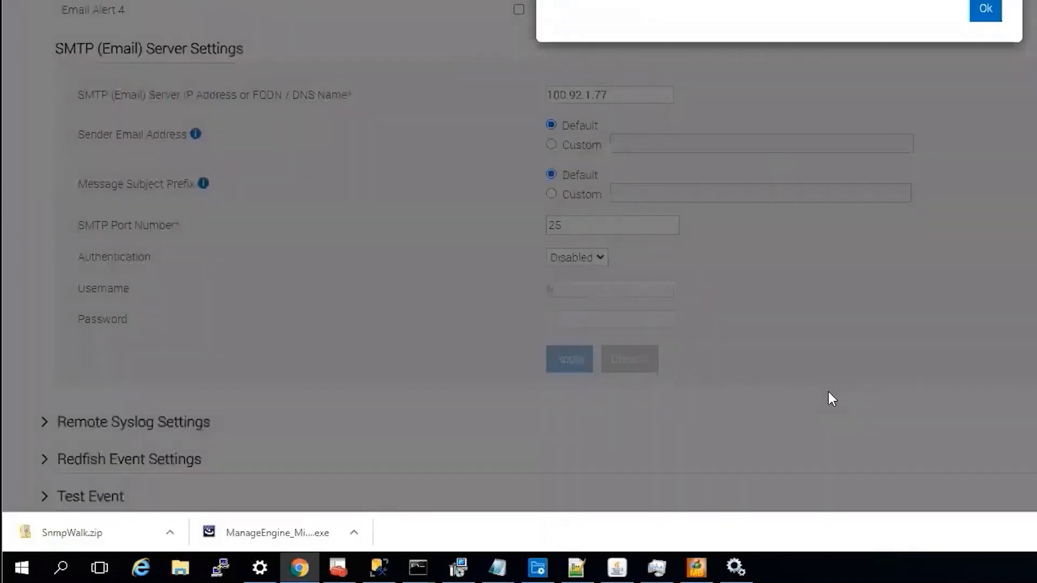
click(986, 12)
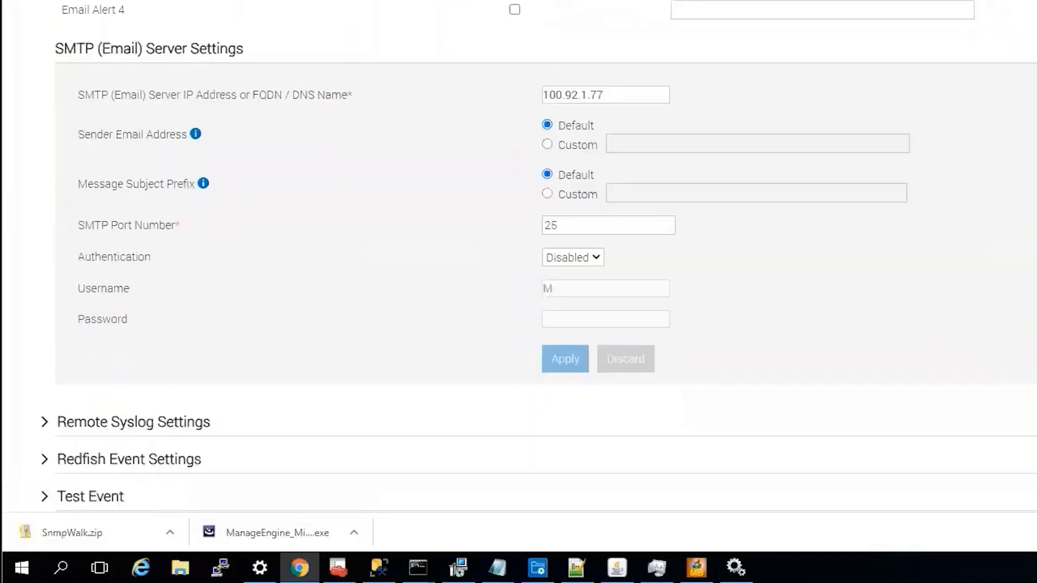
scroll(518, 292, up, 3)
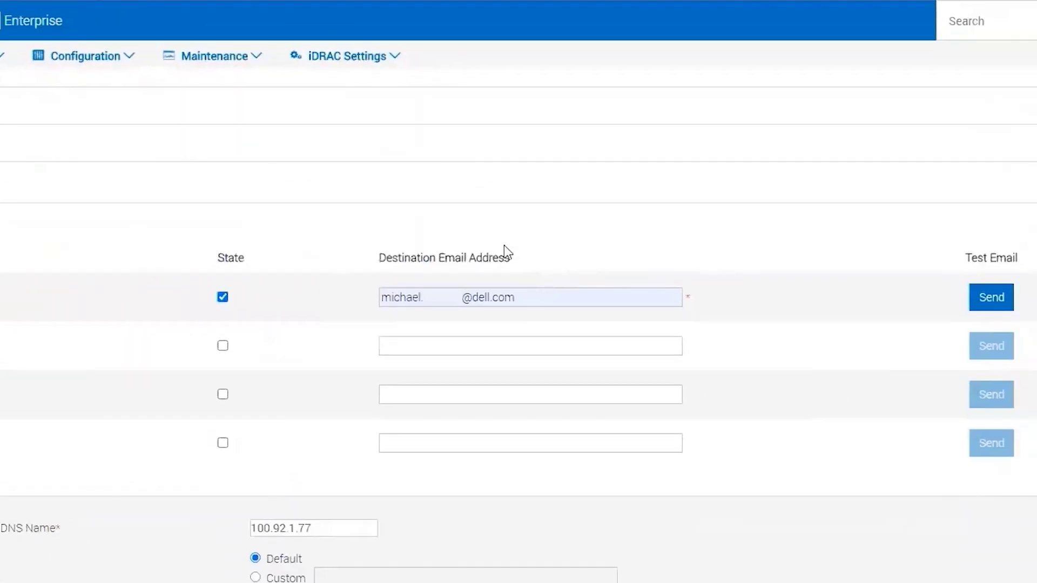
- Send a test email to the Email Alert 1 address and acknowledge the success message
click(990, 297)
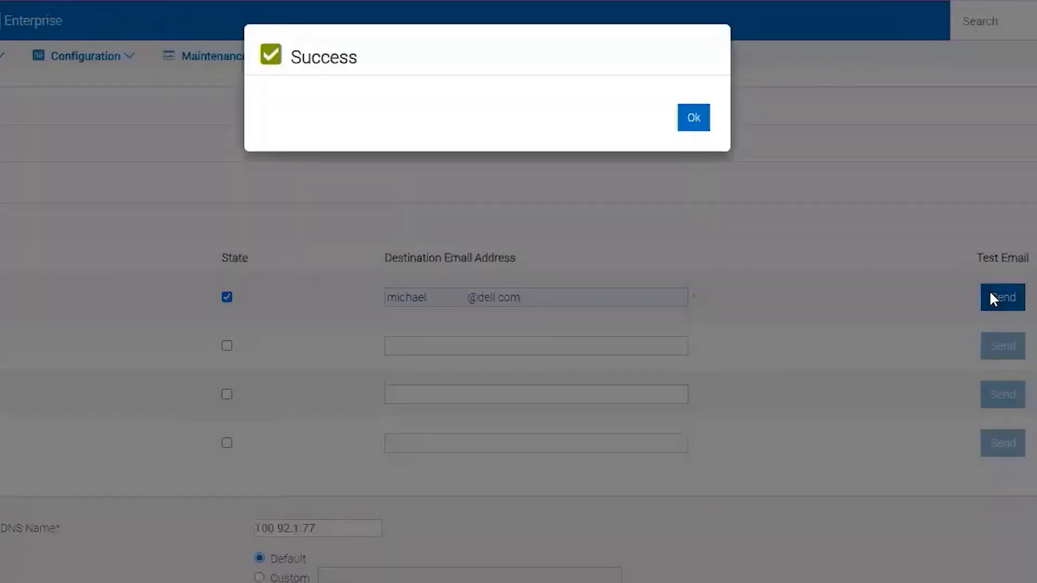
click(702, 119)
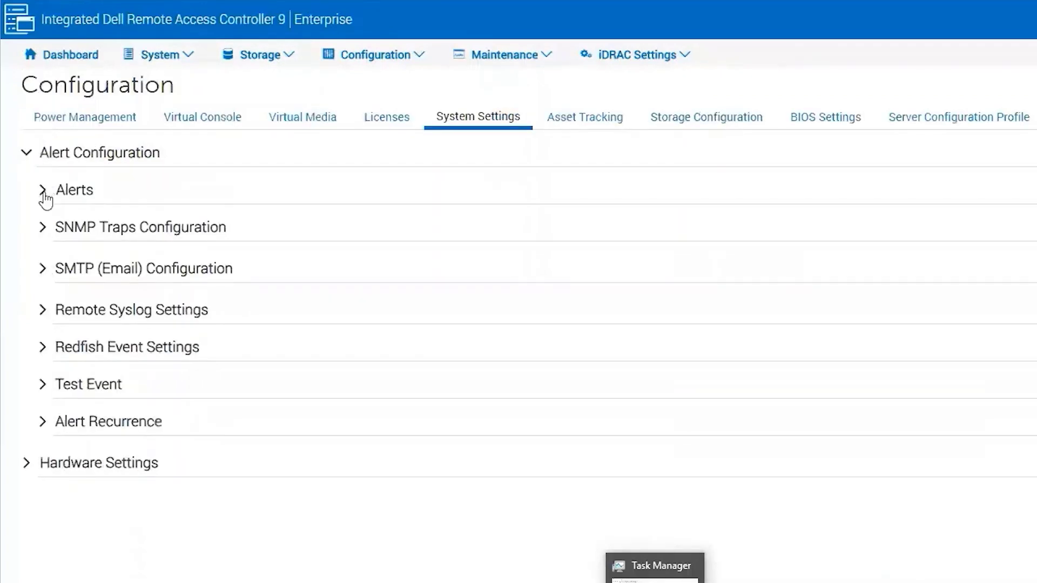
- Turn on SNMP Trap for System Health alerts in the alert configuration table and apply
click(47, 202)
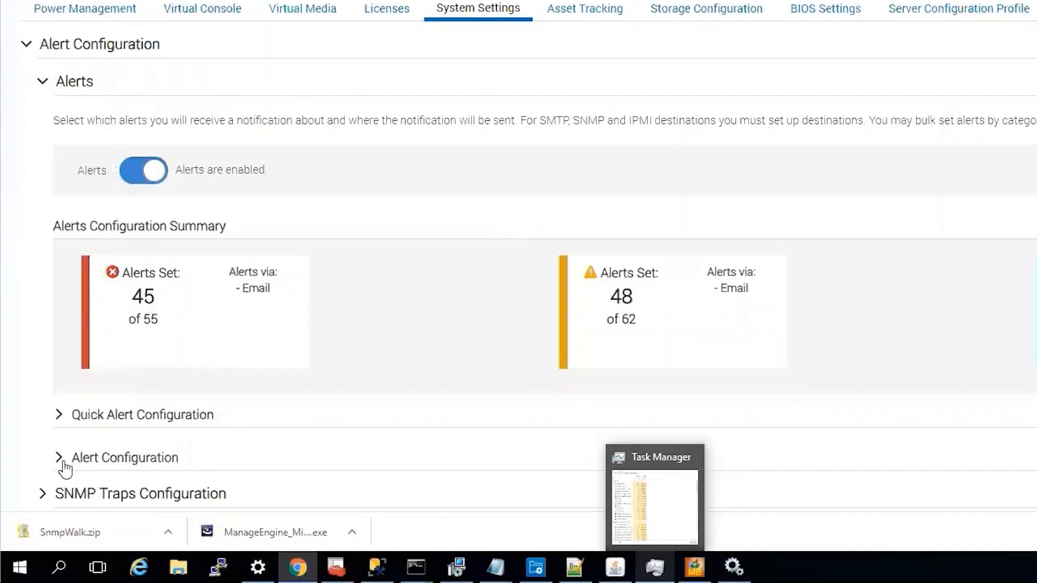
click(61, 465)
scroll(439, 272, down, 4)
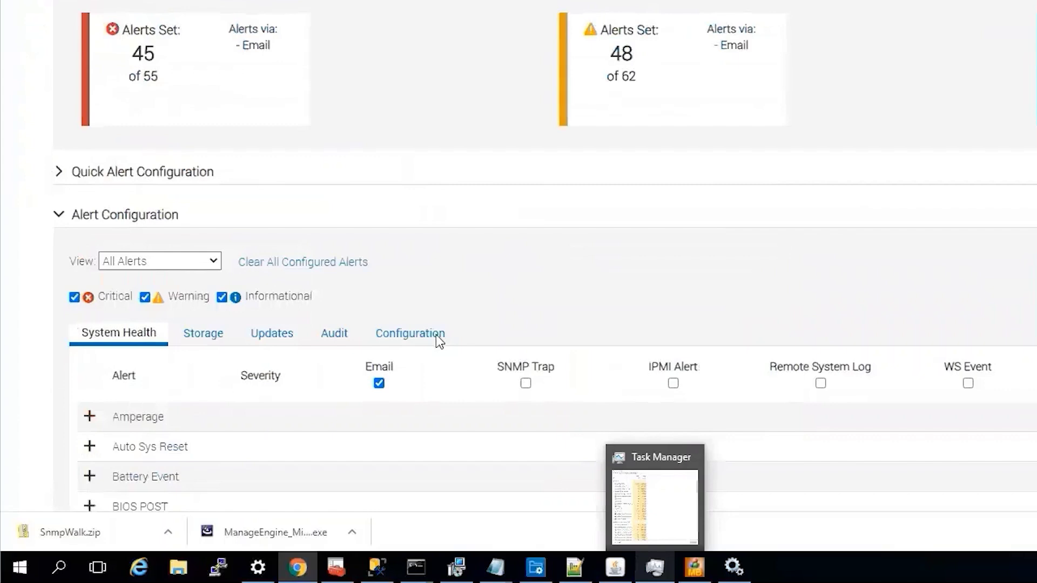
click(526, 383)
scroll(914, 322, down, 3)
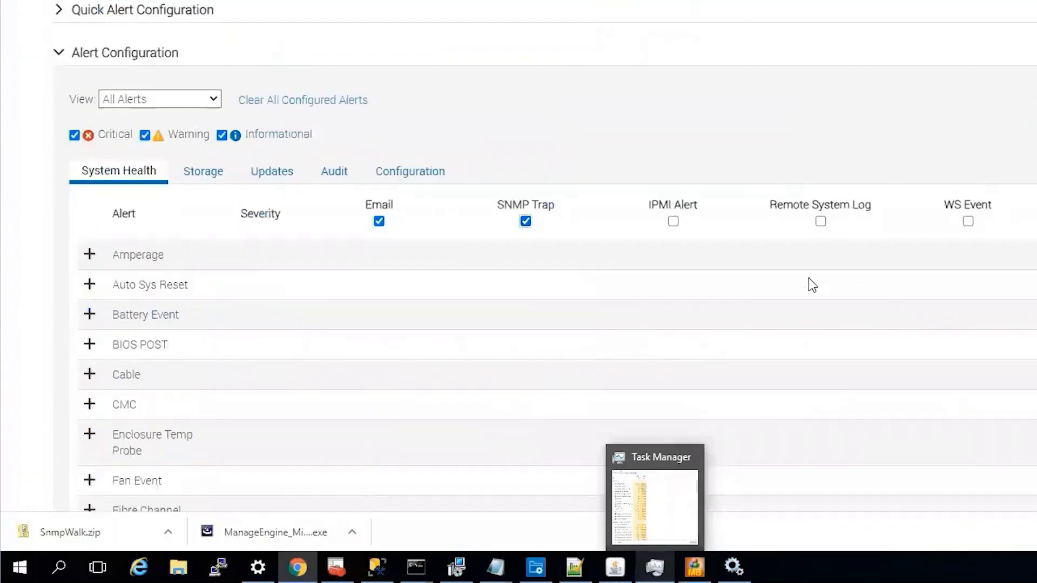
scroll(379, 361, down, 18)
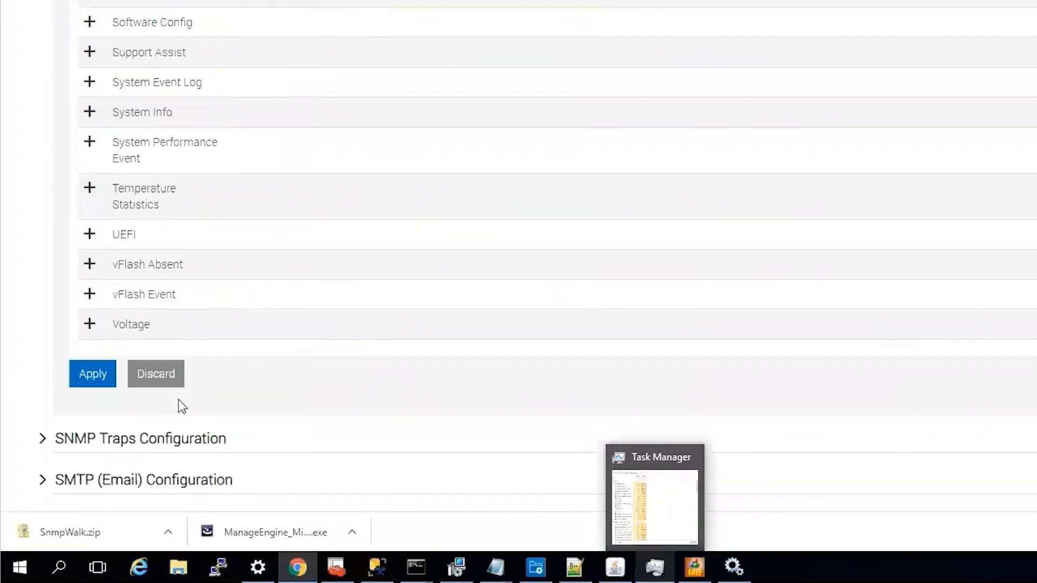
scroll(182, 406, down, 3)
click(93, 214)
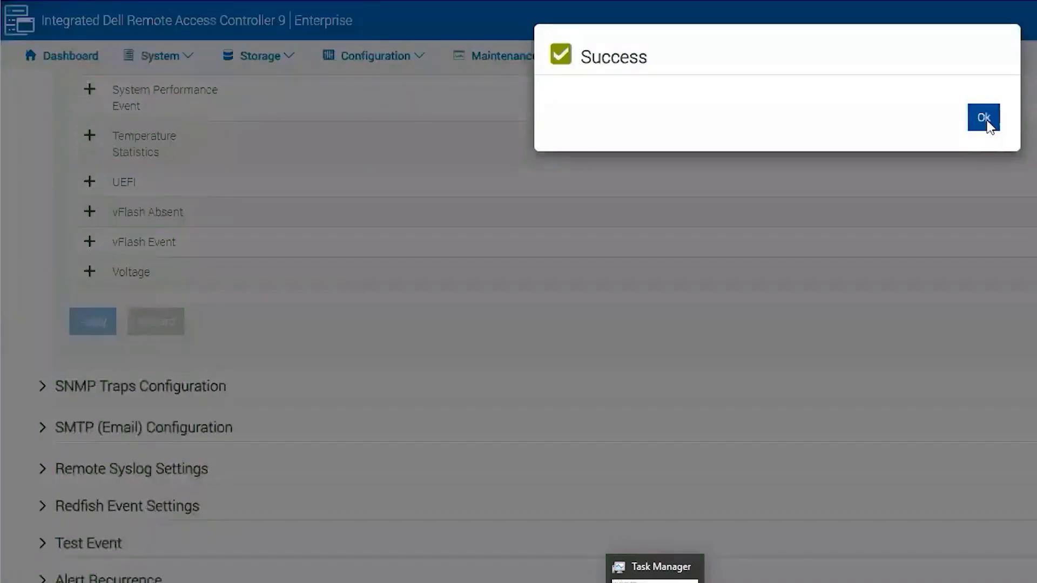
click(987, 124)
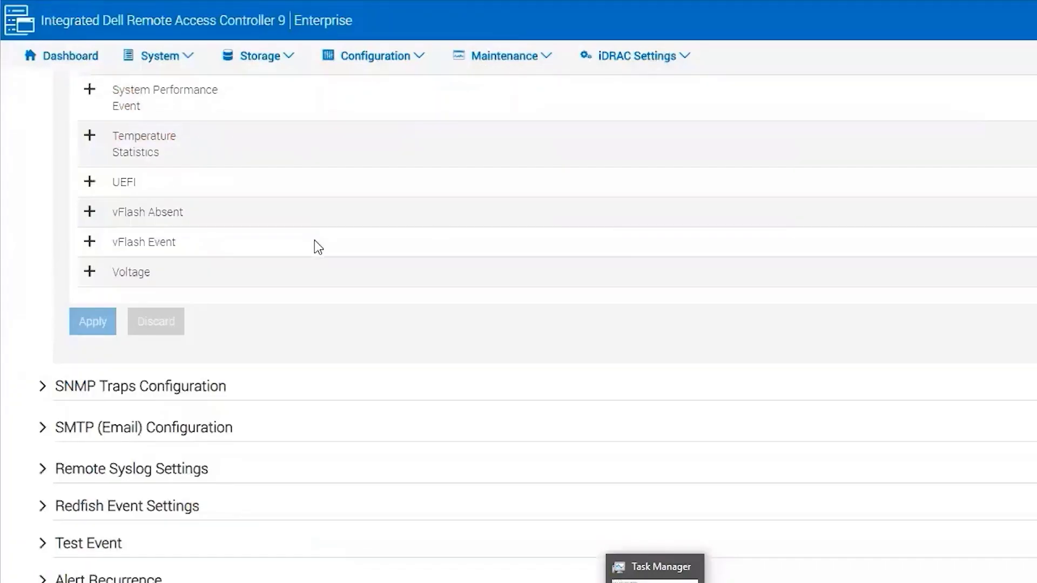
- Collapse the alert table and expand SNMP Traps Configuration to show the trap destinations
scroll(315, 241, up, 20)
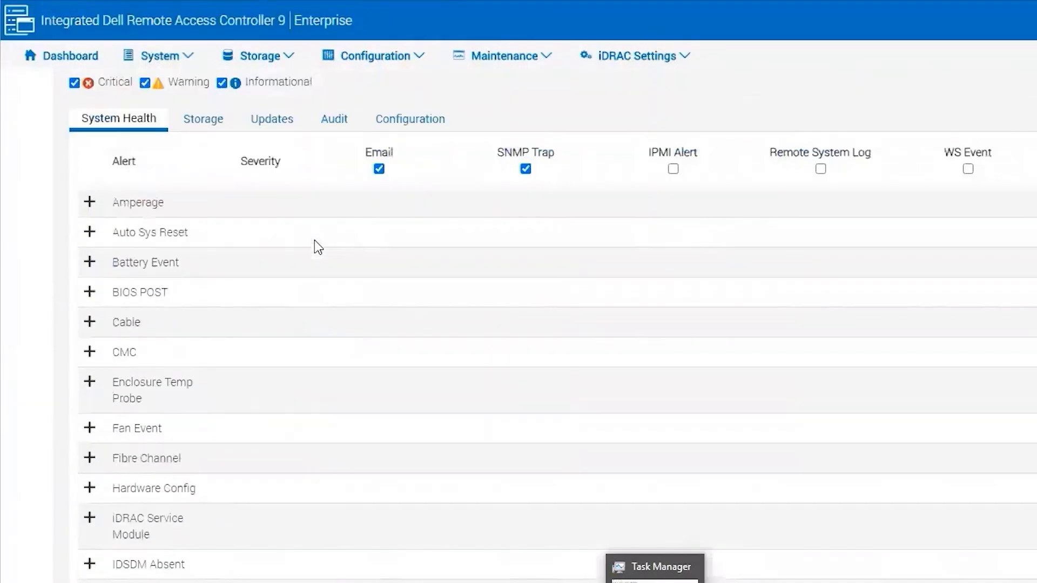
scroll(315, 246, up, 5)
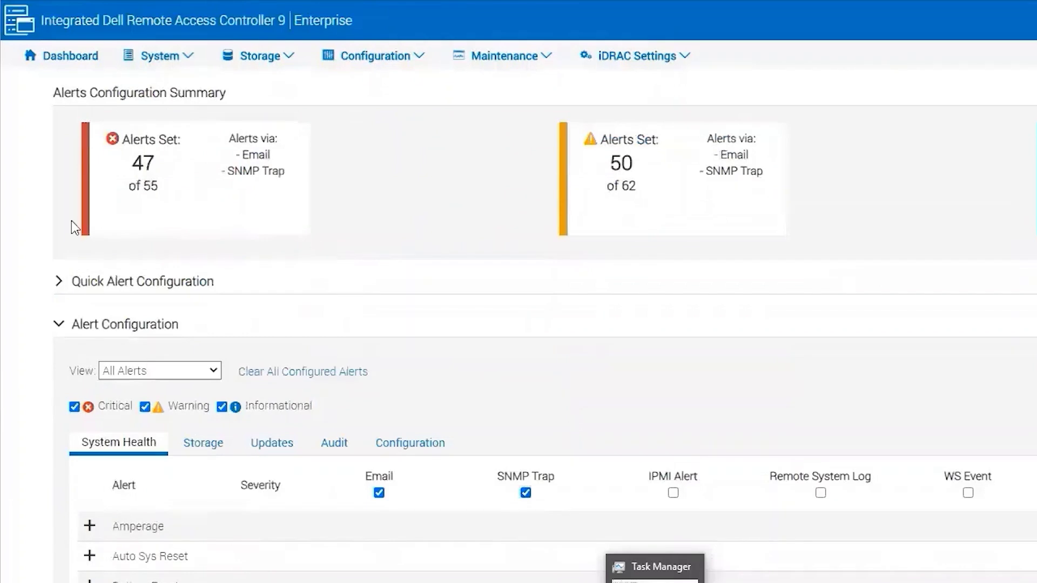
click(59, 325)
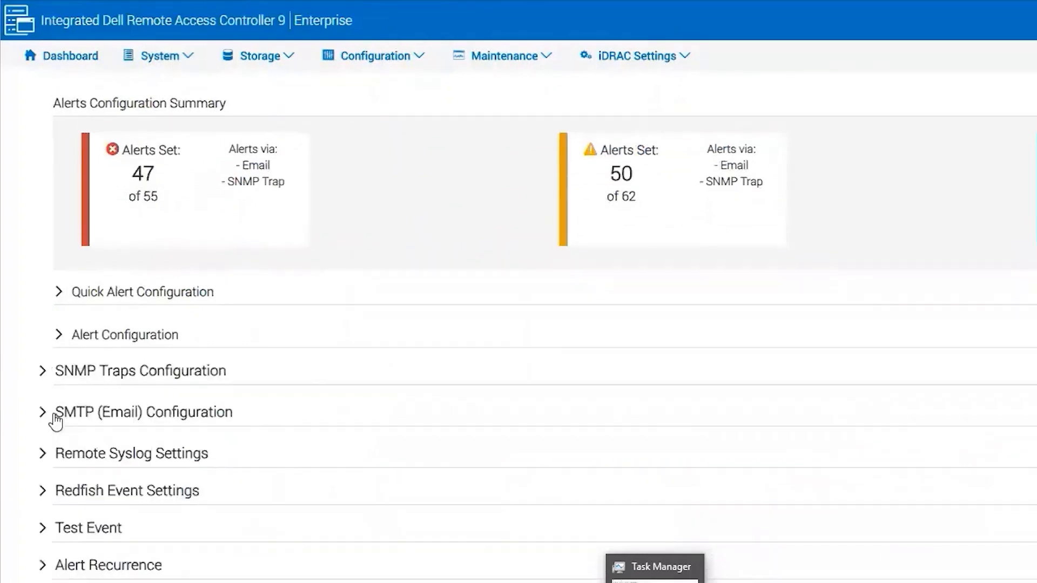
click(43, 372)
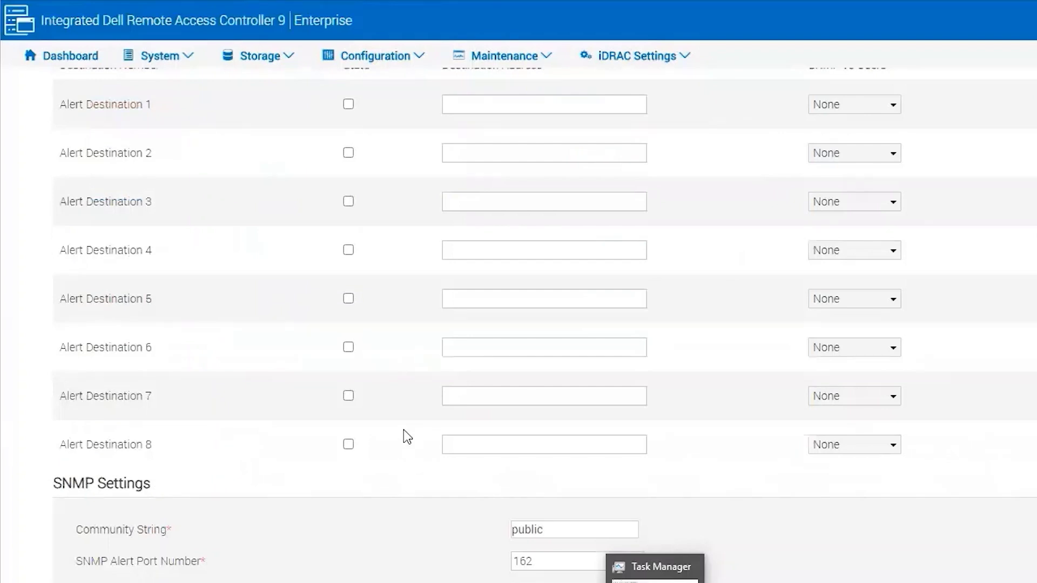
scroll(403, 429, up, 2)
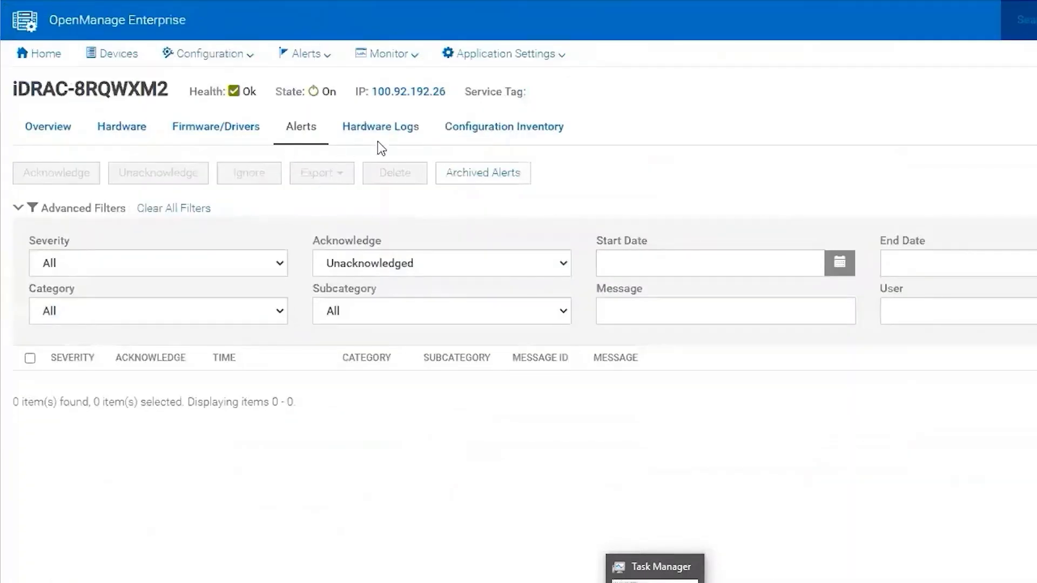
- Check OpenManage Enterprise's Incoming Alerts settings for SNMP community public and port 162
click(523, 60)
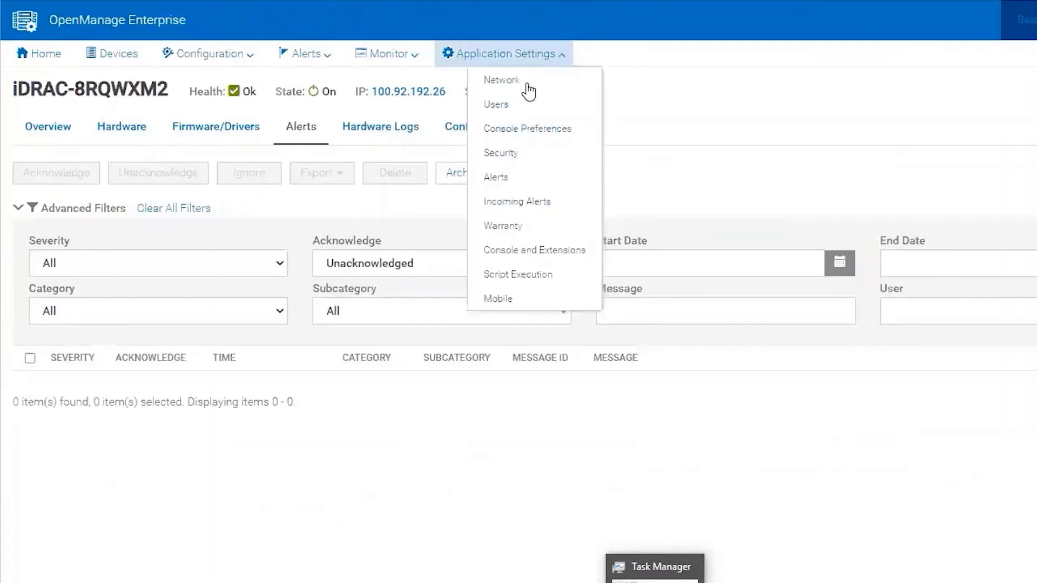
click(504, 200)
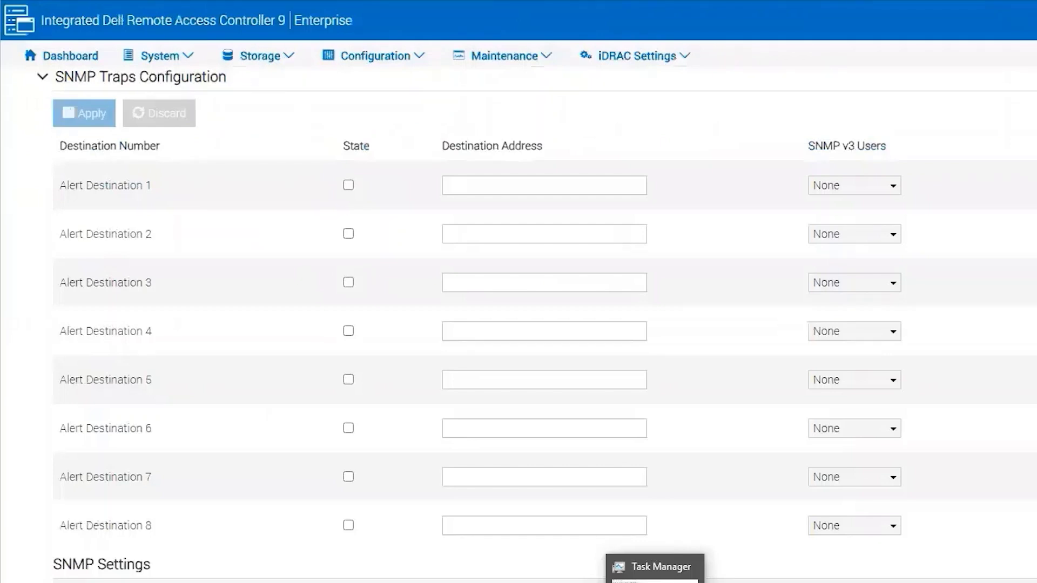
- Check State for SNMP Alert Destination 1, set its address to 100.92.5.218, and apply
scroll(459, 248, down, 5)
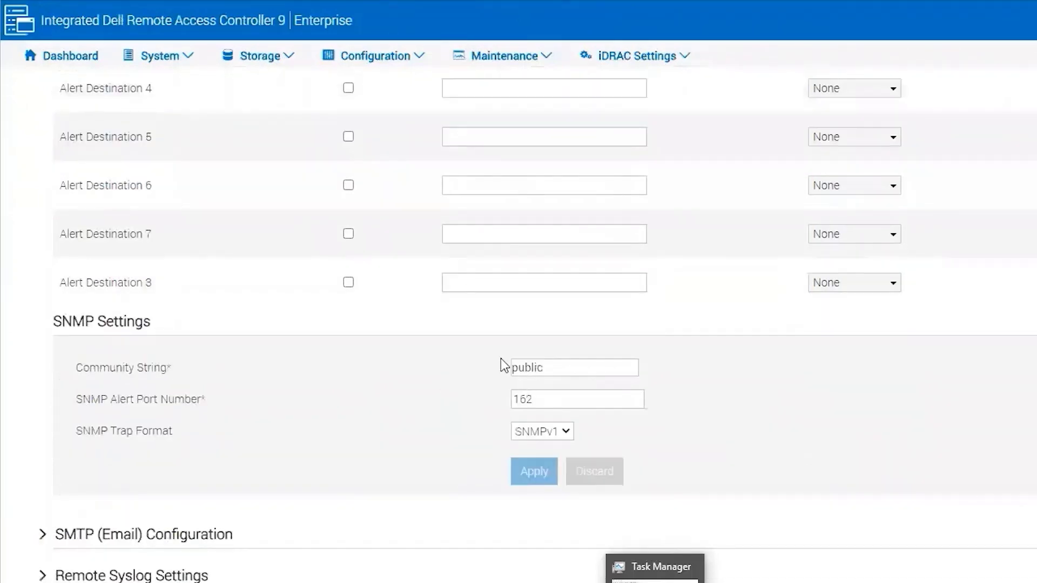
scroll(460, 354, up, 8)
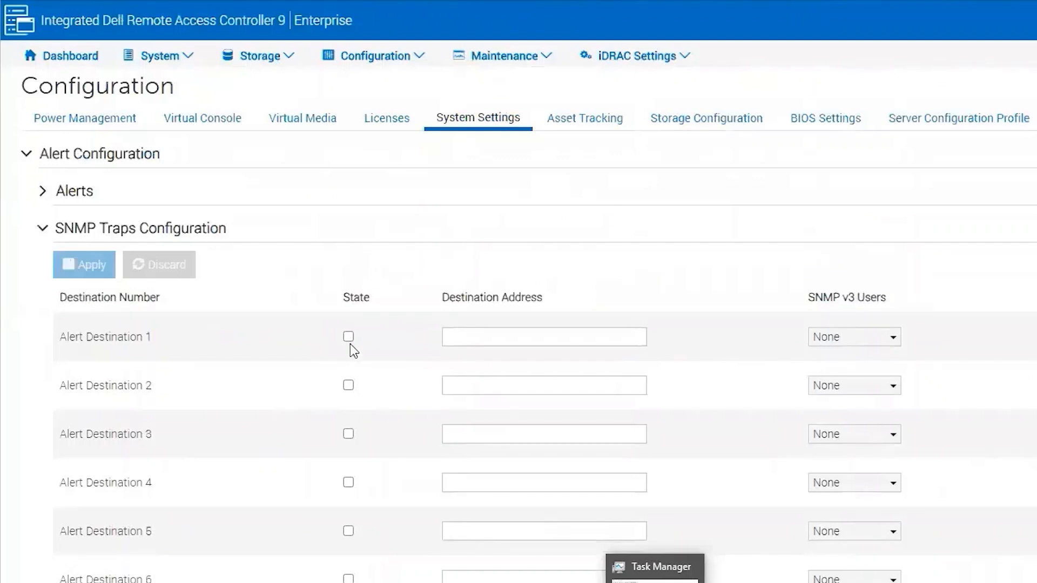
click(348, 336)
click(485, 339)
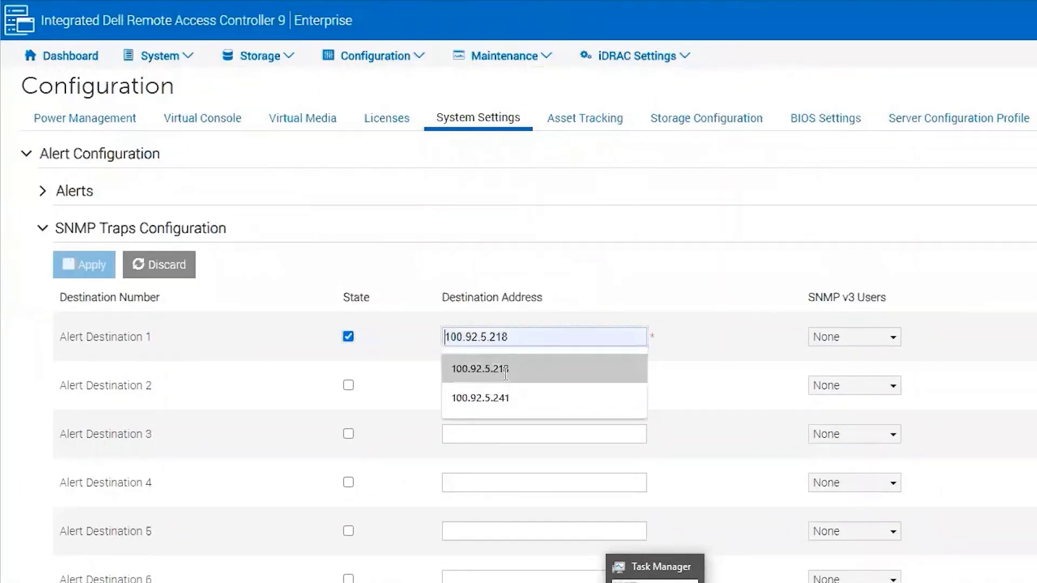
click(503, 374)
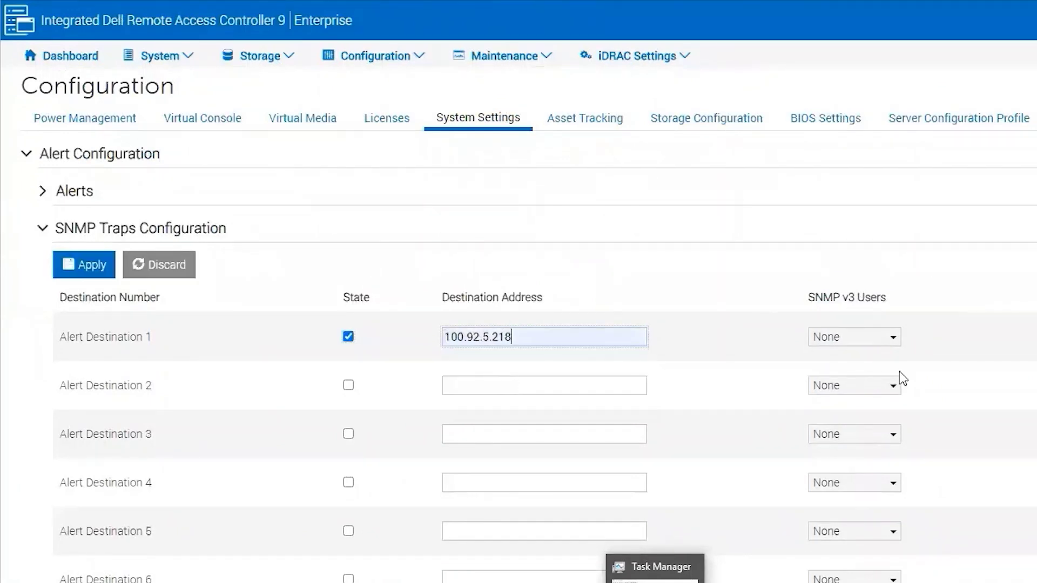
click(87, 266)
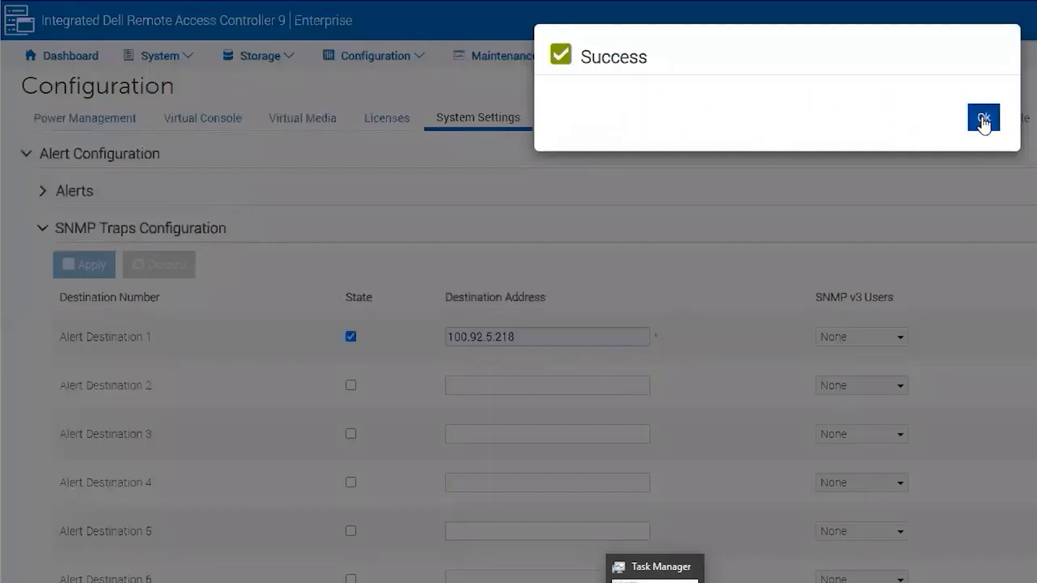
click(982, 120)
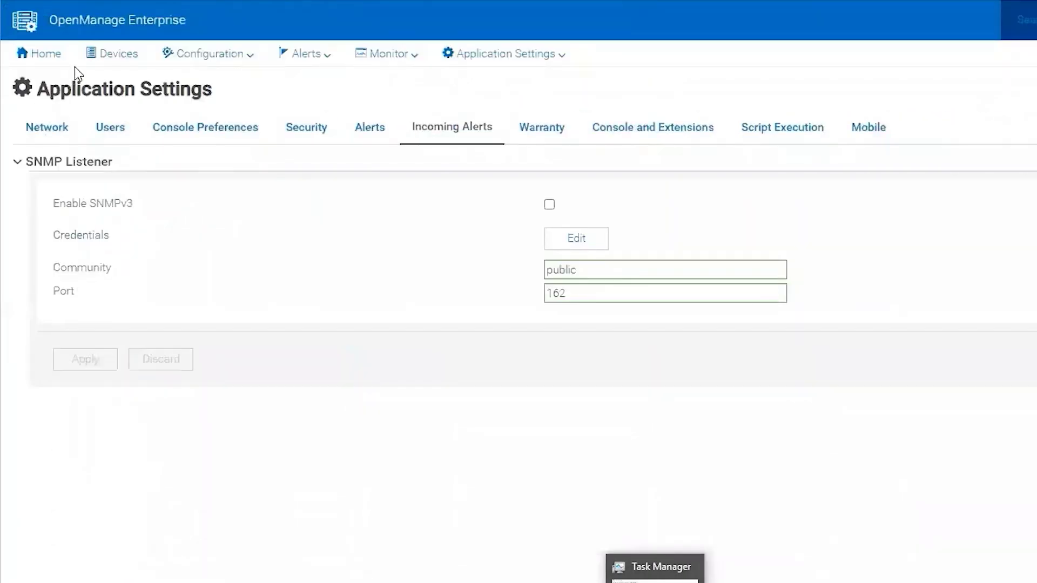
- Open the iDRAC device from Devices, view its Alerts, and select the TST001 test trap
click(106, 62)
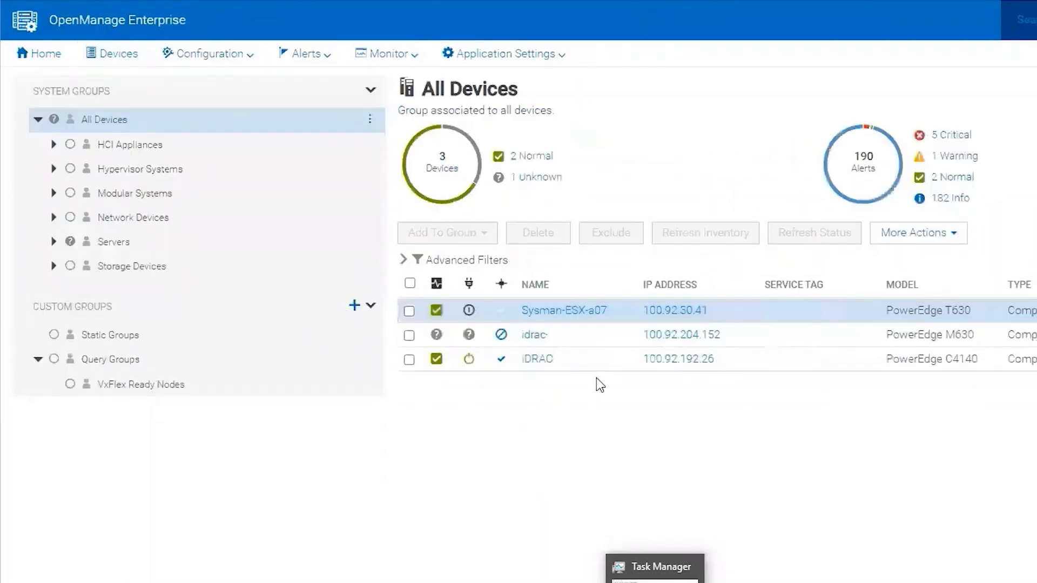
click(537, 358)
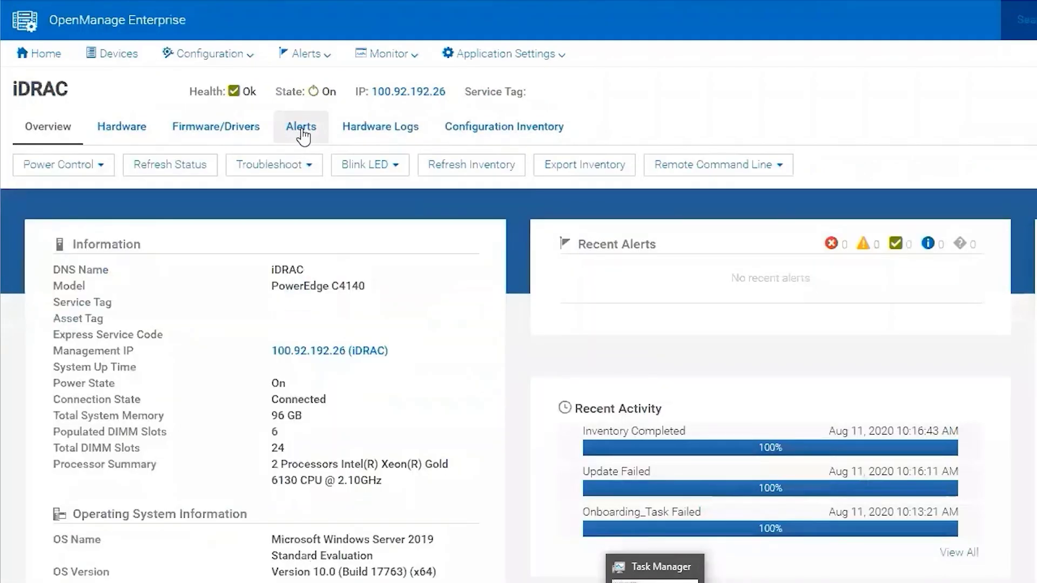
click(301, 128)
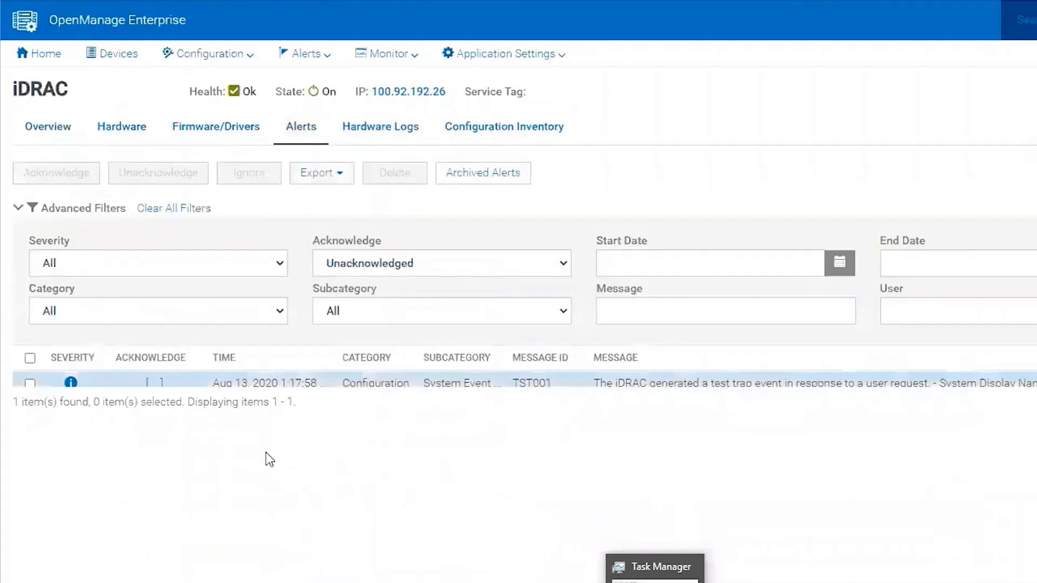
click(30, 384)
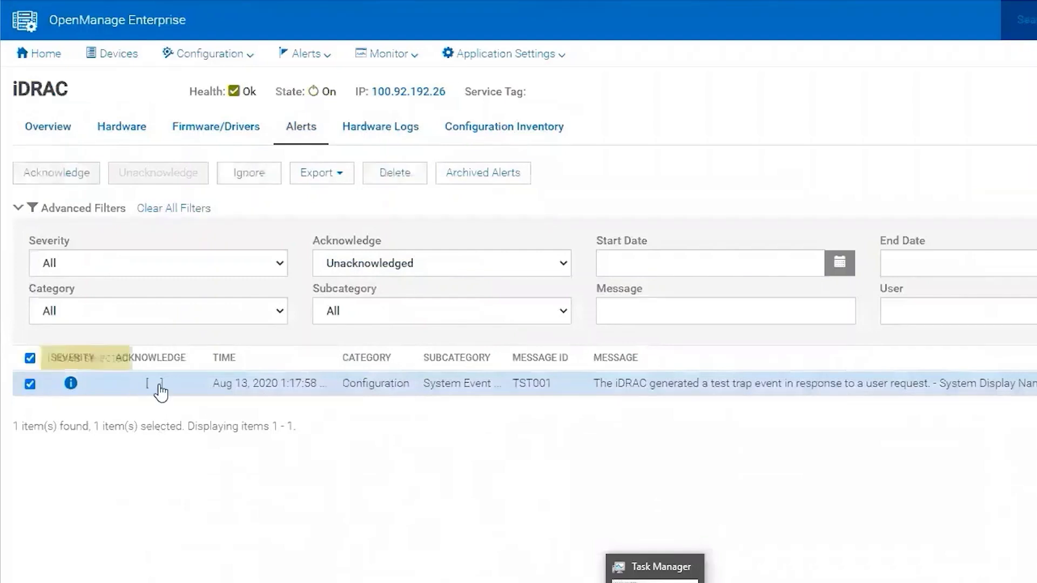